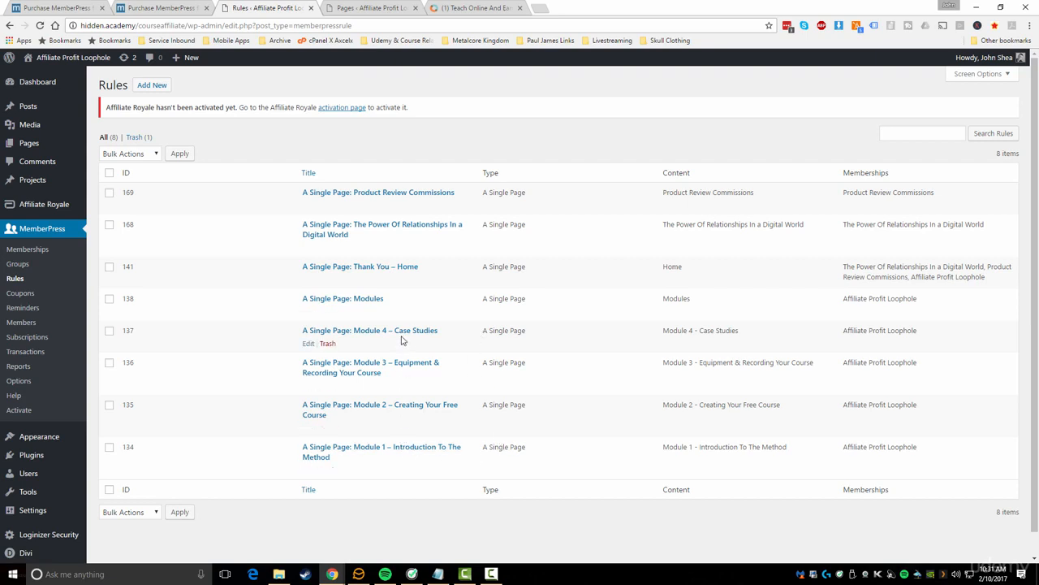
- Open the Module 1 – Introduction To The Method rule for editing and review its rule type, page and membership access
left_click_drag(850, 331, 920, 364)
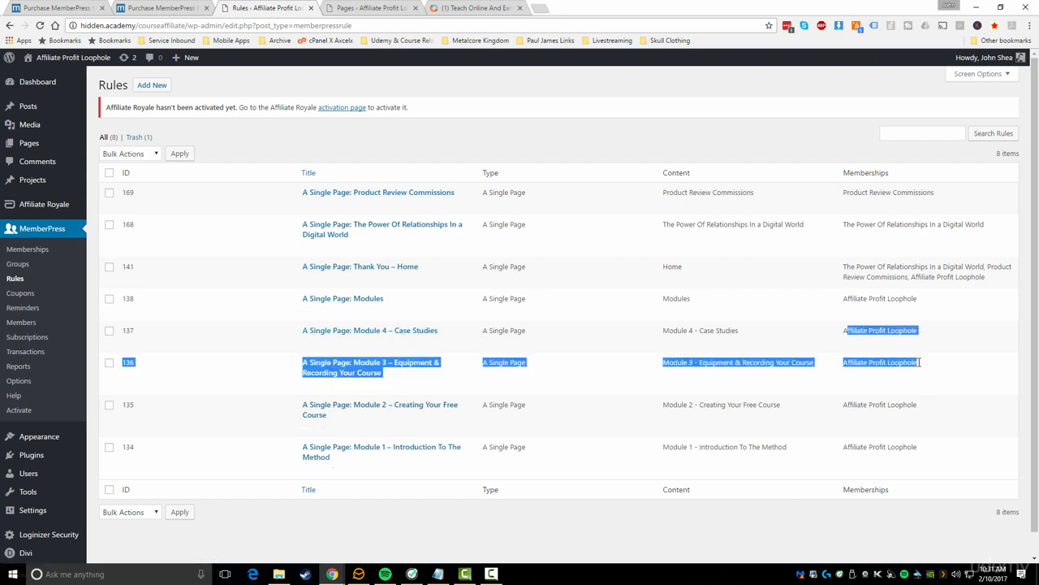
left_click(220, 433)
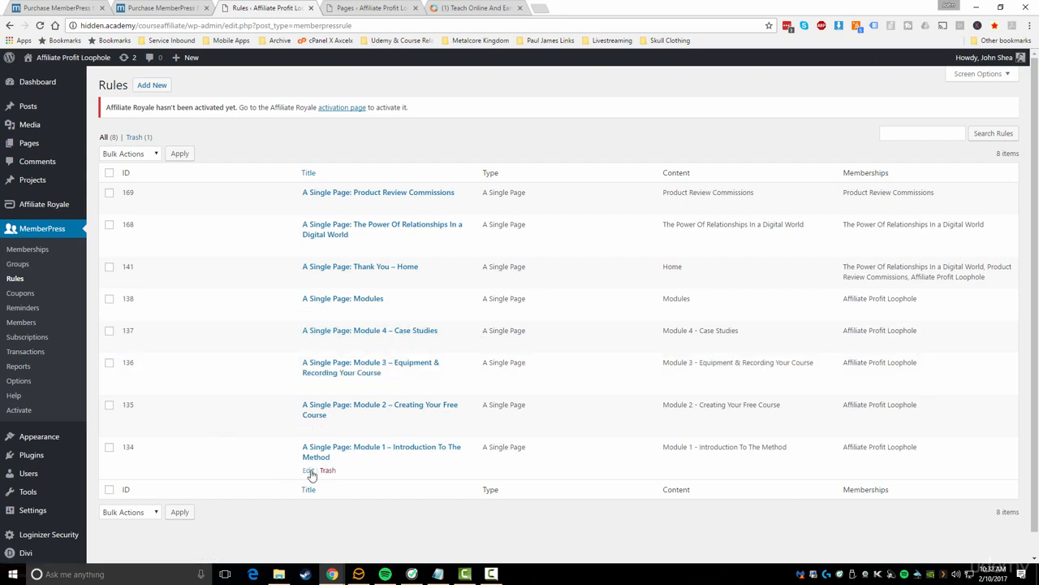
left_click(308, 470)
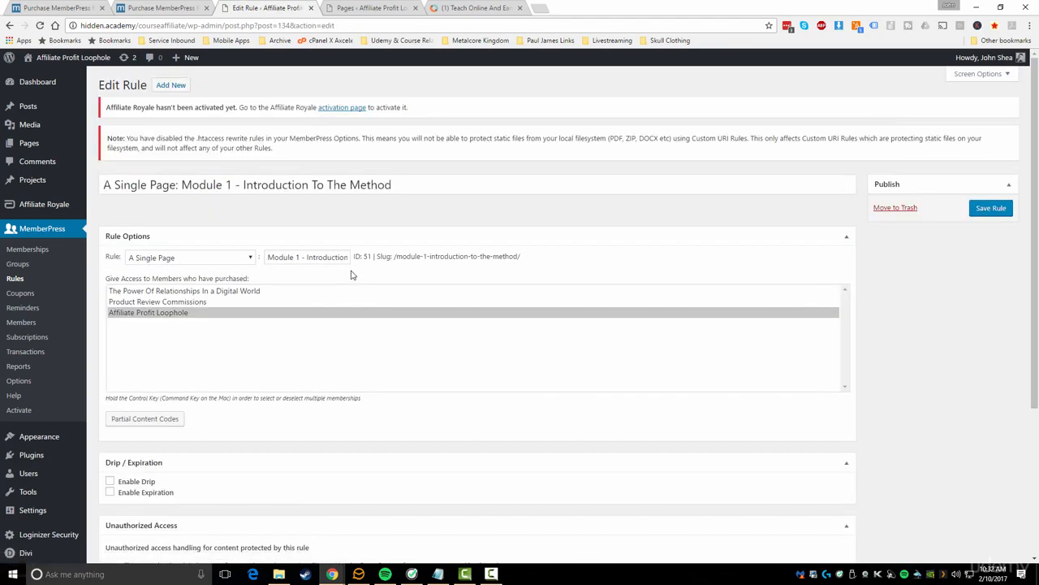
left_click(209, 263)
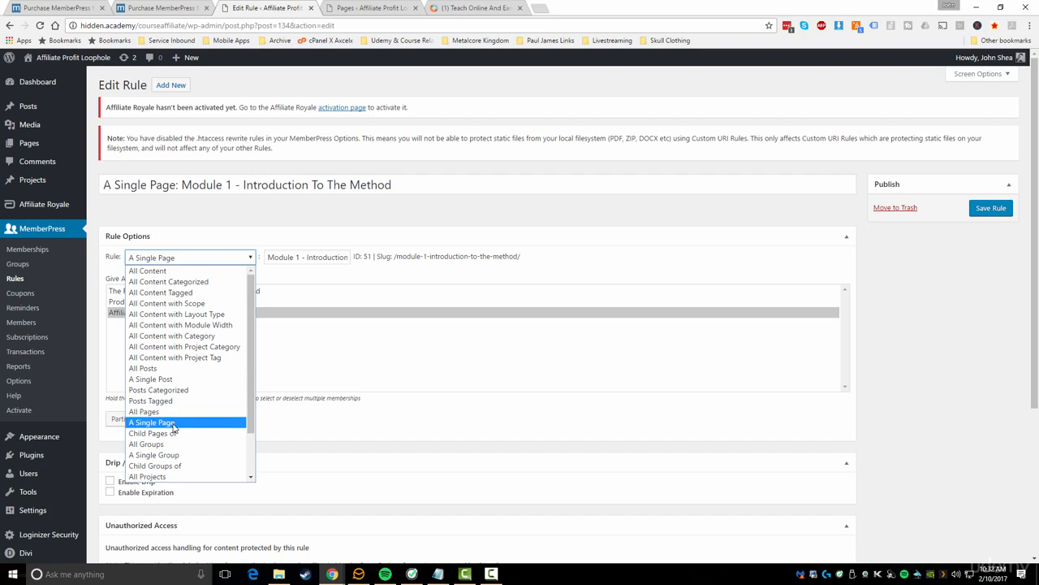
left_click(254, 258)
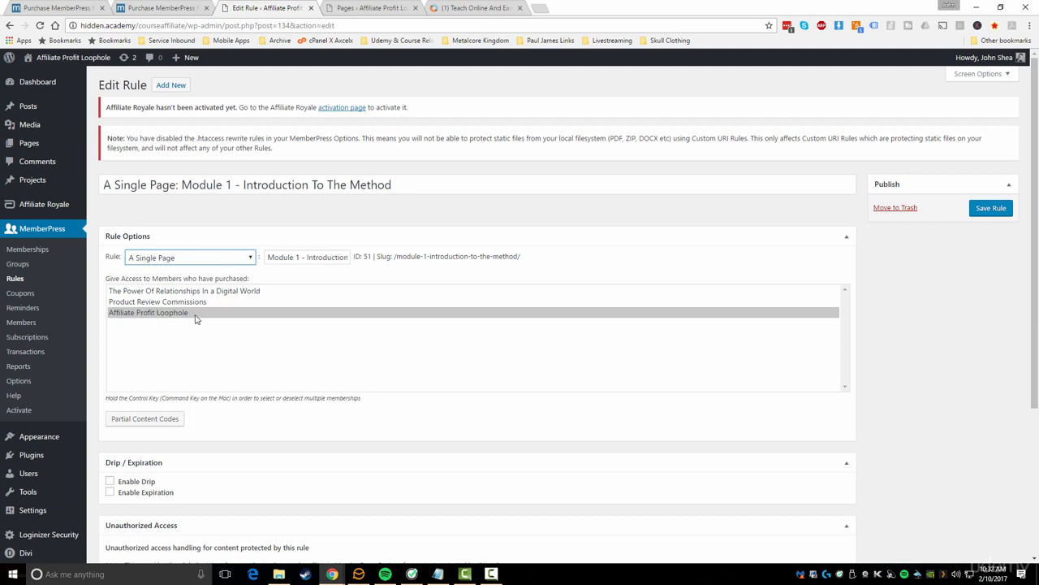
left_click(317, 257)
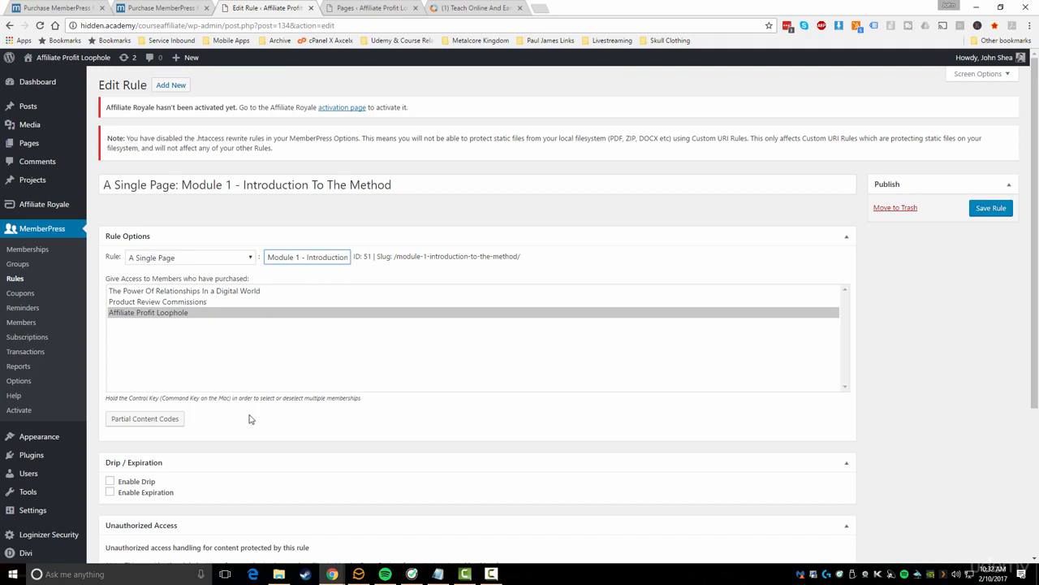
- Review the rule's choices for excerpts, unauthorized message and login form, and return to the rules list
scroll(250, 416, "down", 3)
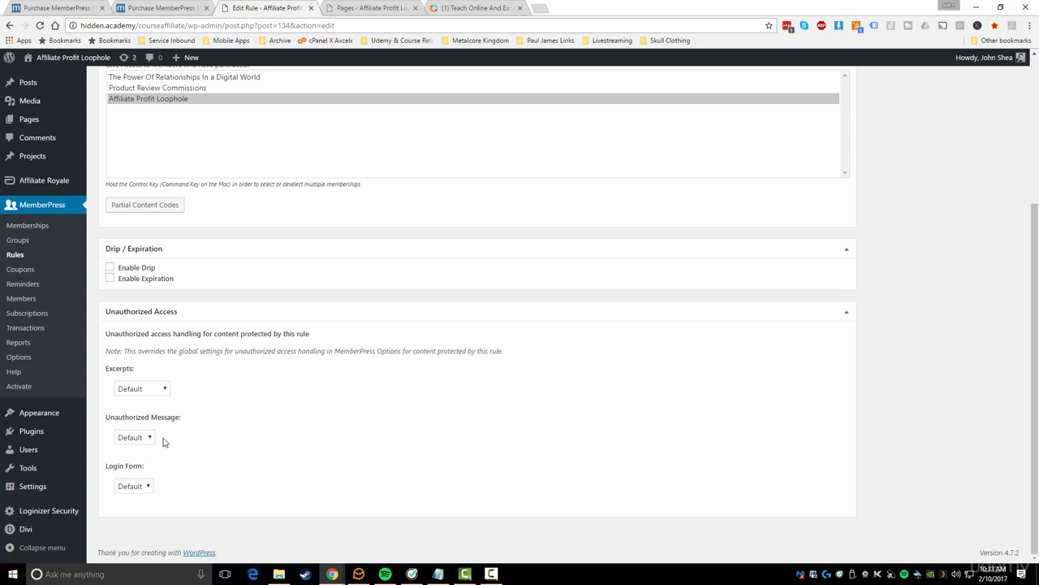
left_click(155, 390)
left_click(154, 398)
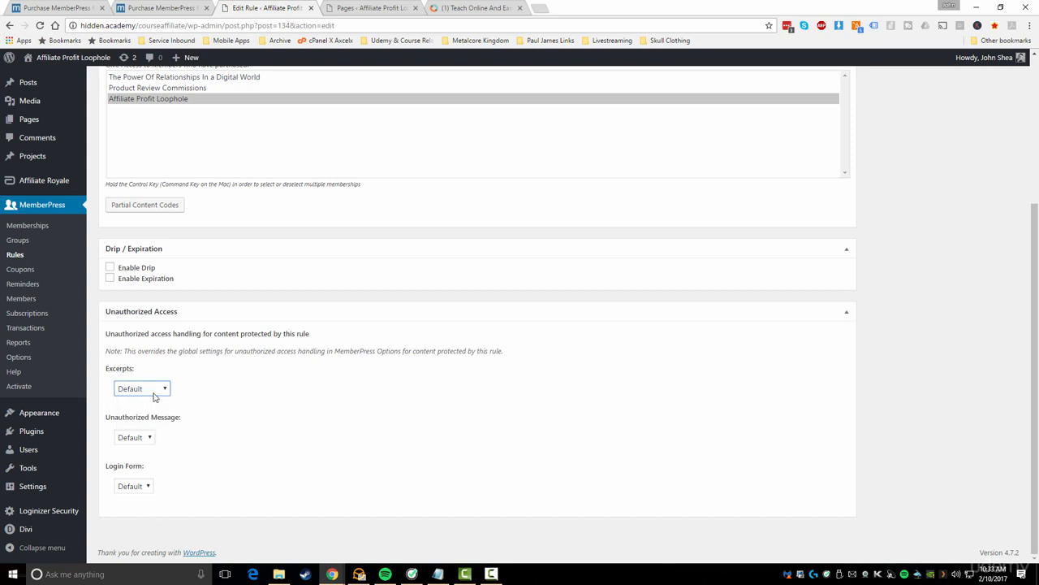
left_click(146, 436)
left_click(138, 437)
left_click(143, 488)
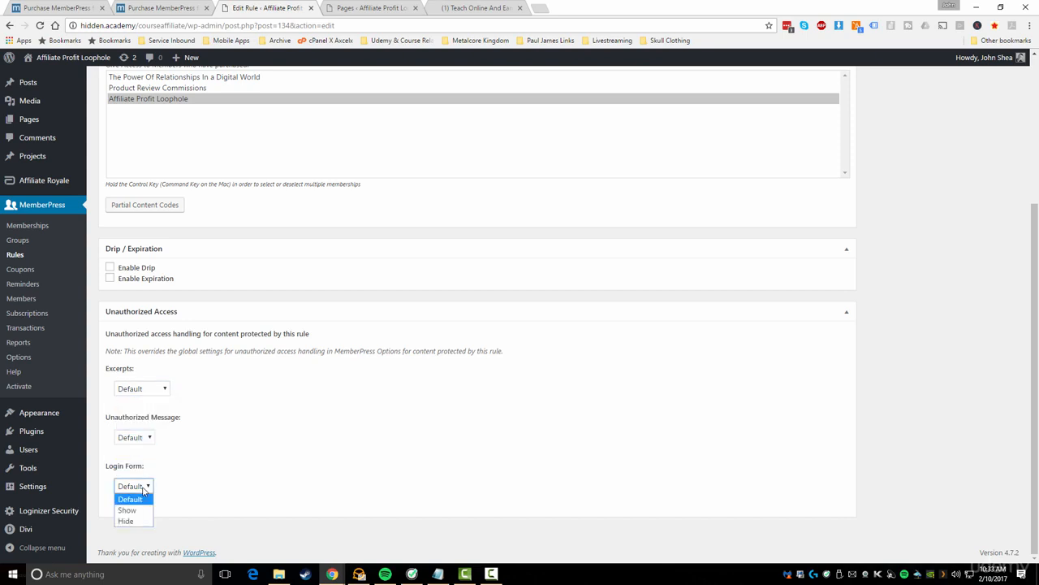
left_click(143, 487)
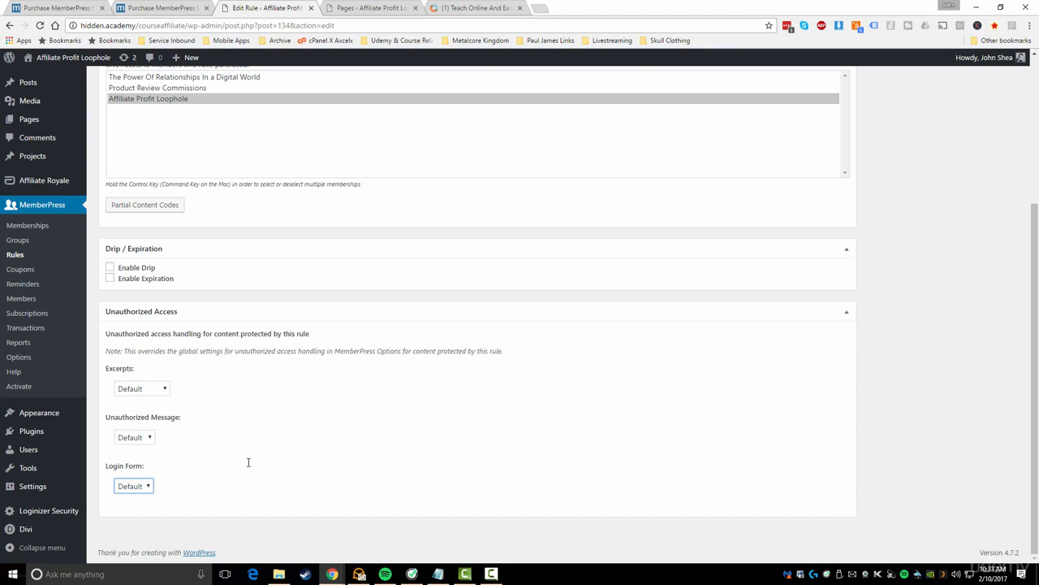
scroll(260, 467, "up", 3)
right_click(626, 208)
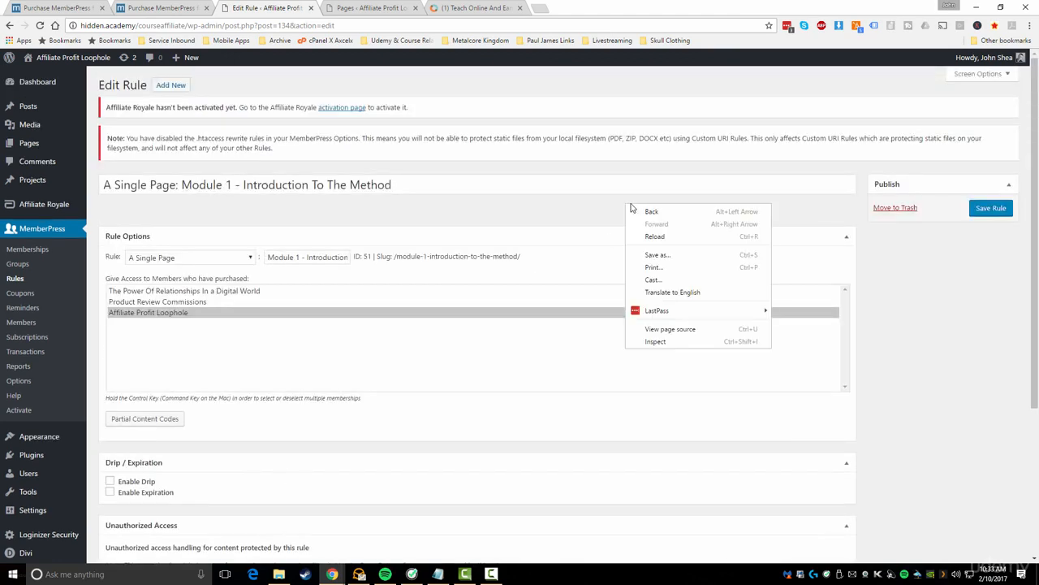
left_click(640, 211)
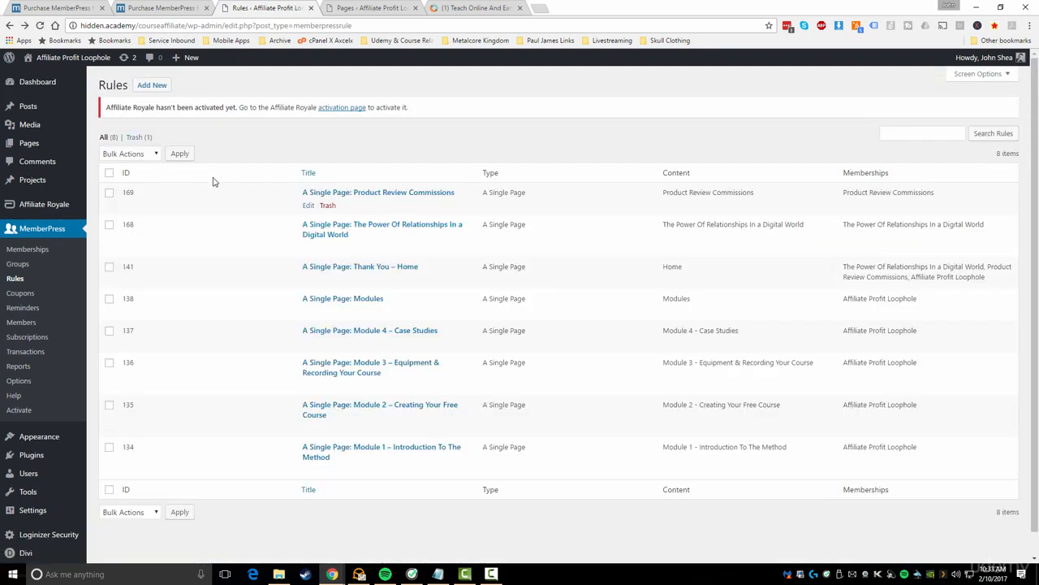
- Start a new A Single Page rule for the Product Review Commissions page, giving access to the Product Review Commissions membership
left_click(151, 85)
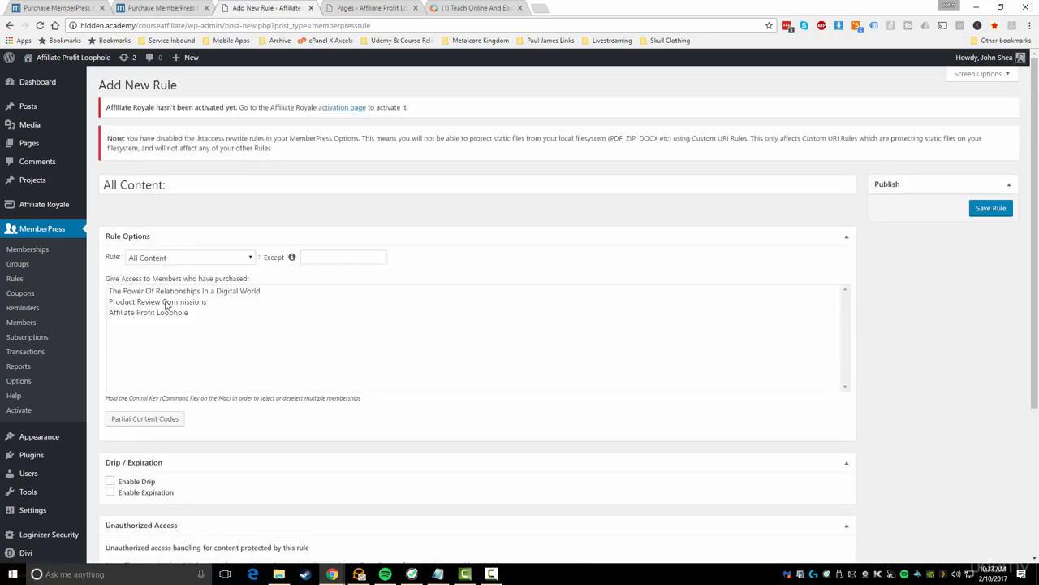
left_click(166, 303)
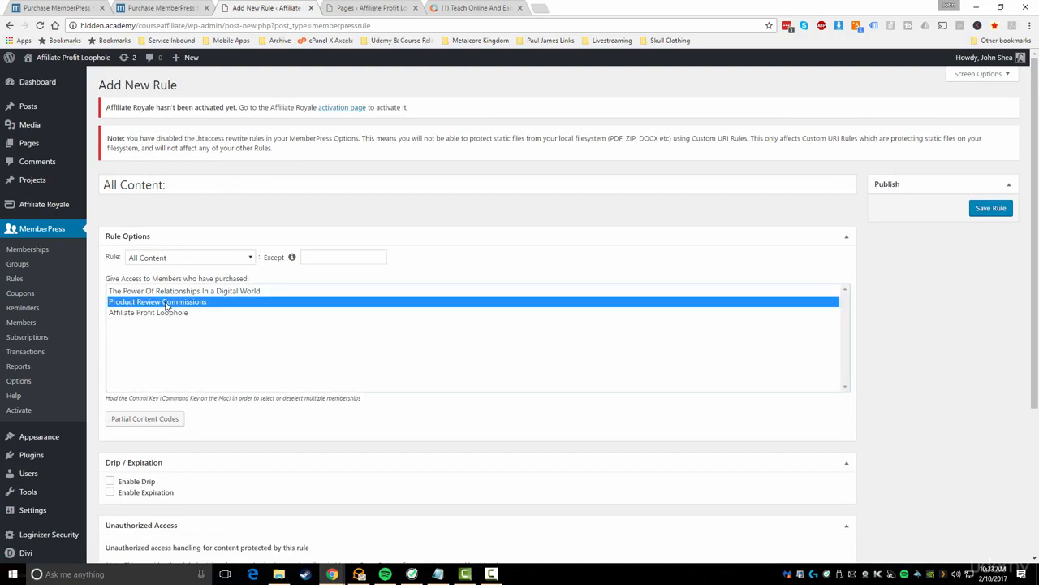
left_click(229, 258)
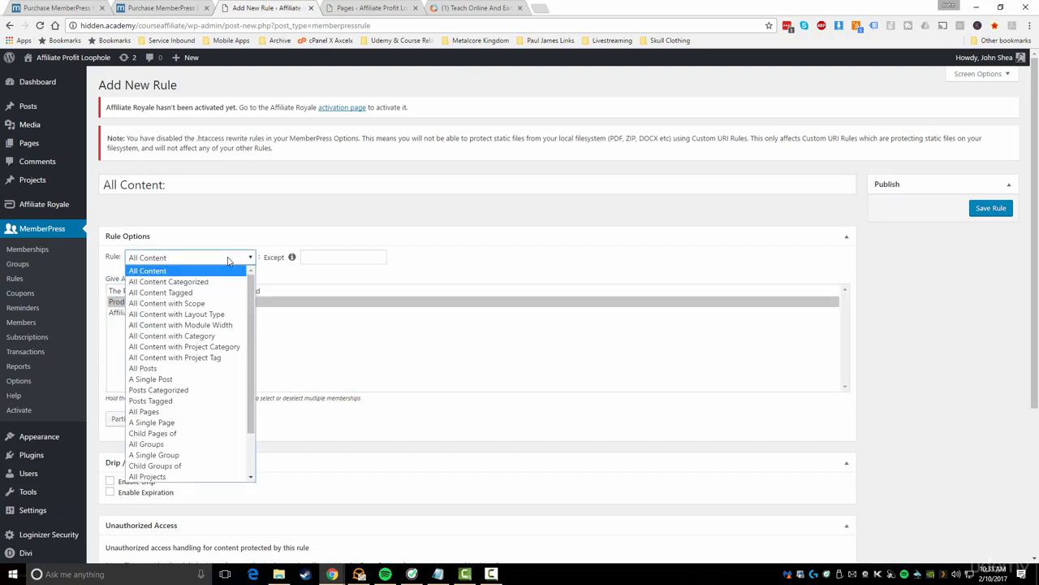
left_click(171, 423)
left_click(294, 258)
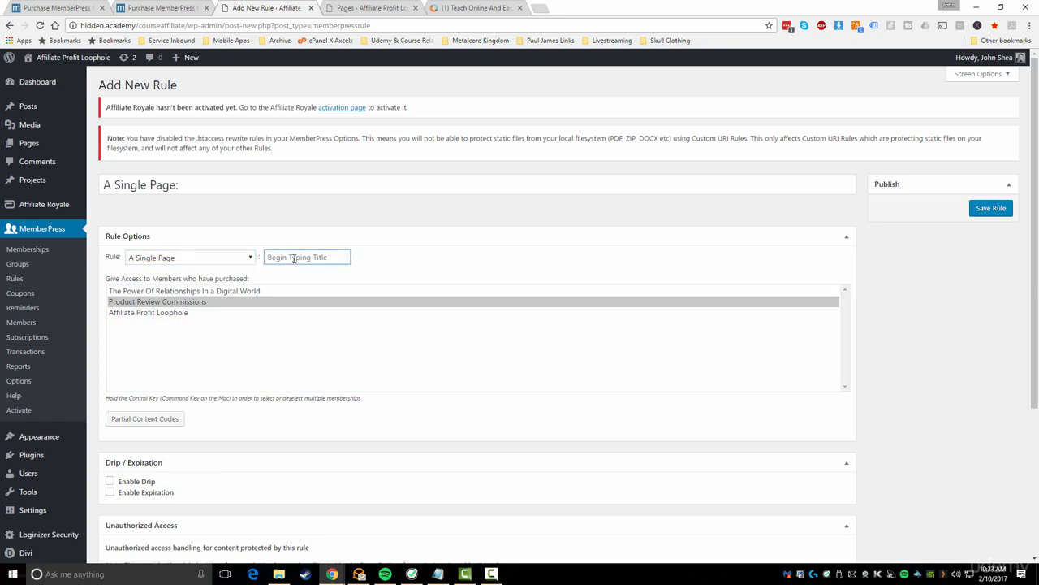
type("produ")
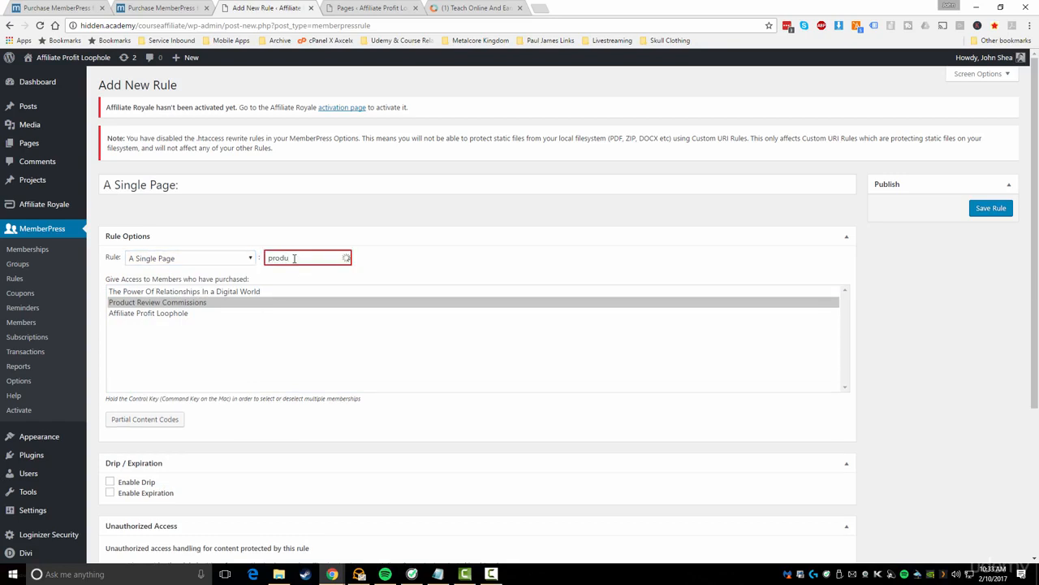
left_click(302, 276)
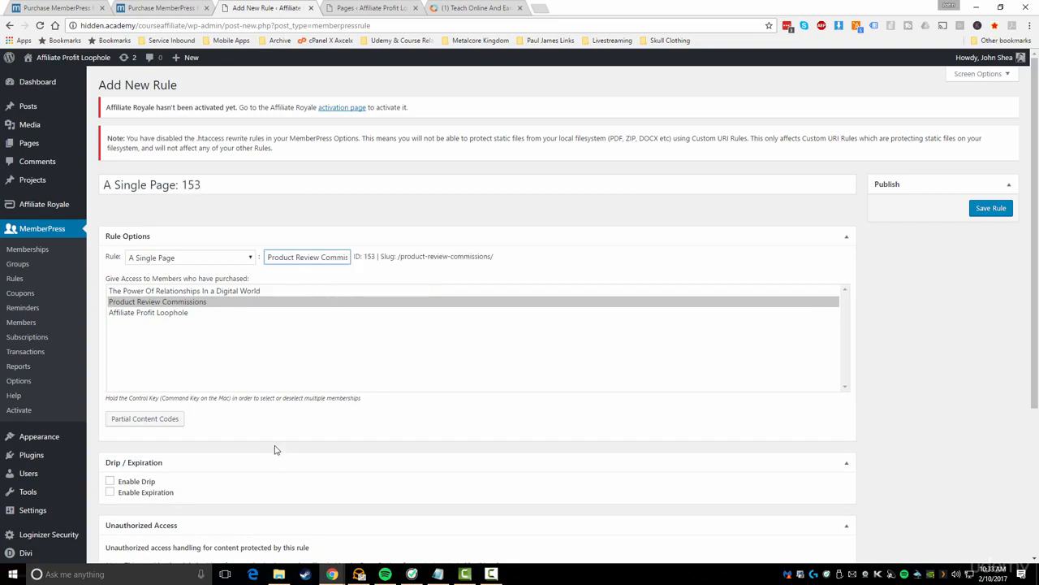
- Enable drip for the rule at 1 day(s) after member purchases Product Review Commissions
scroll(195, 394, "down", 2)
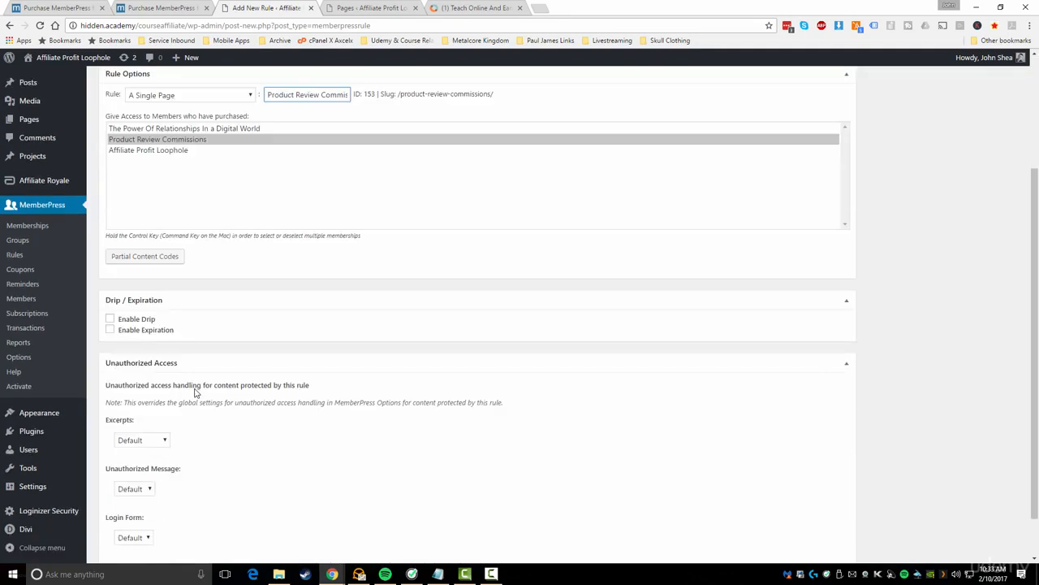
left_click(110, 320)
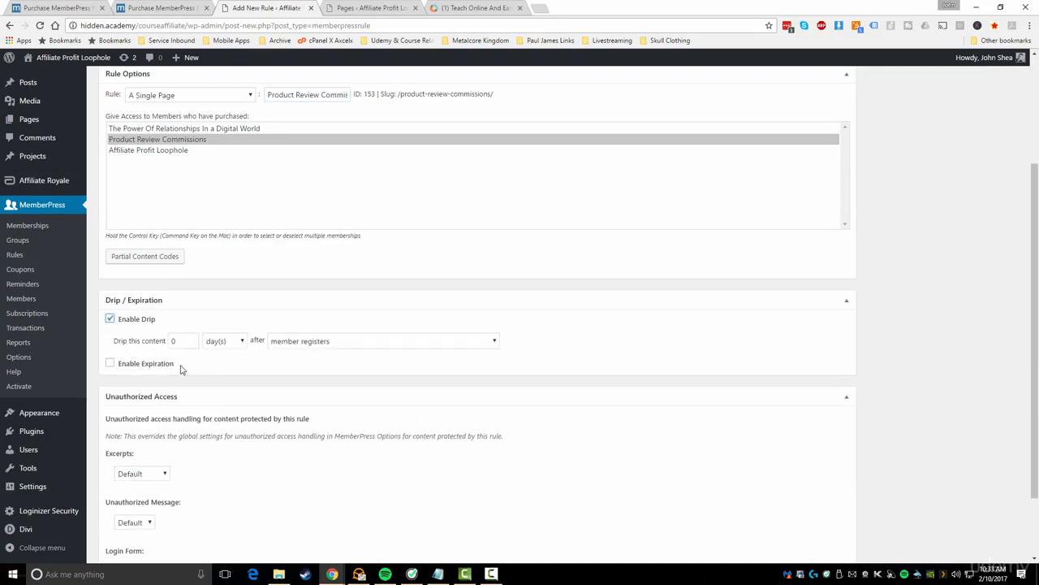
left_click(374, 345)
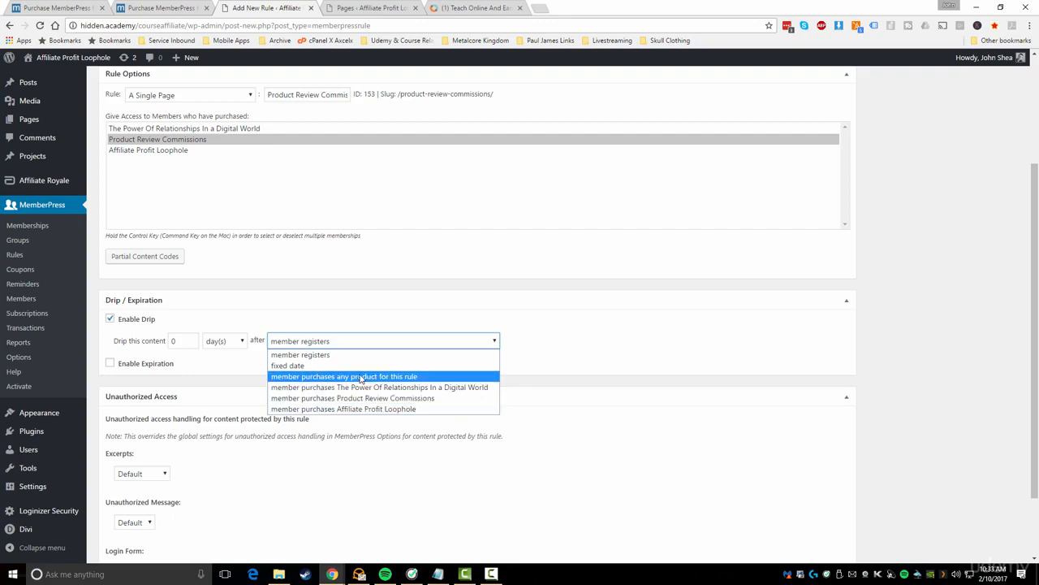
left_click(396, 399)
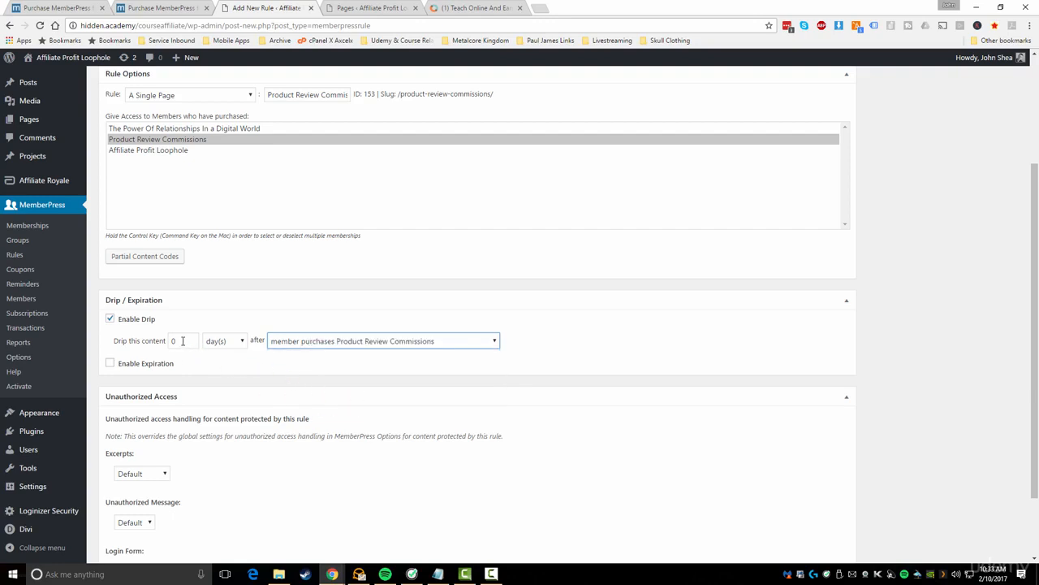
double_click(182, 342)
type("1")
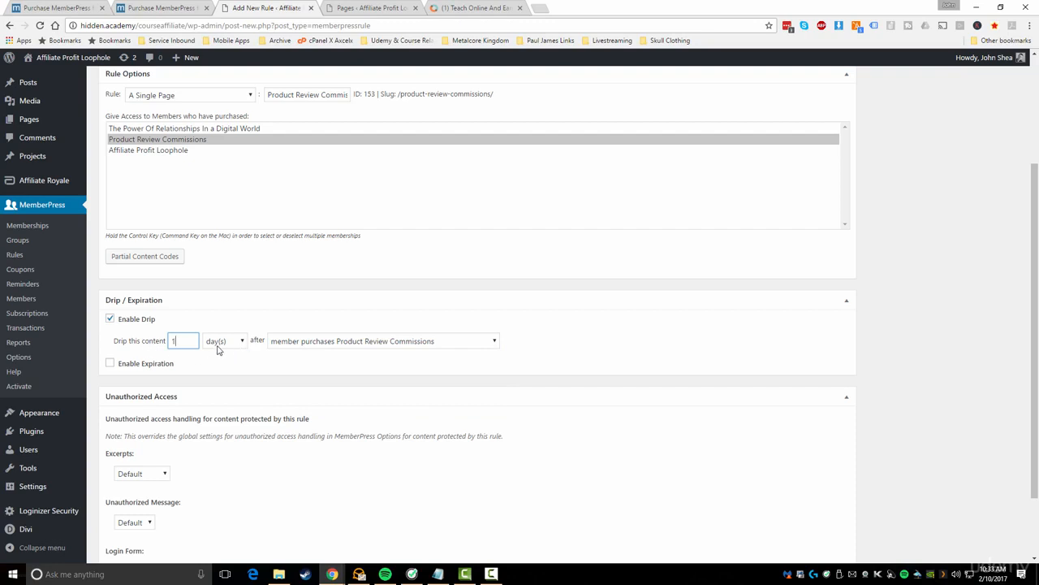
left_click(217, 342)
left_click(223, 341)
- Enable expiration to view its timing options, disable expiration and drip, and return to the rules list without saving
left_click(109, 363)
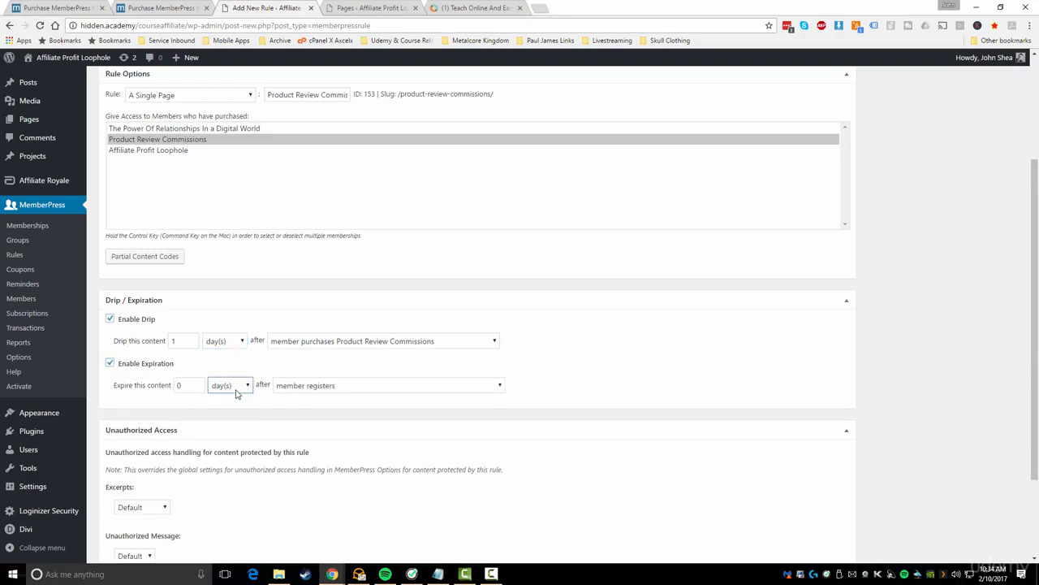
left_click(309, 385)
left_click(138, 365)
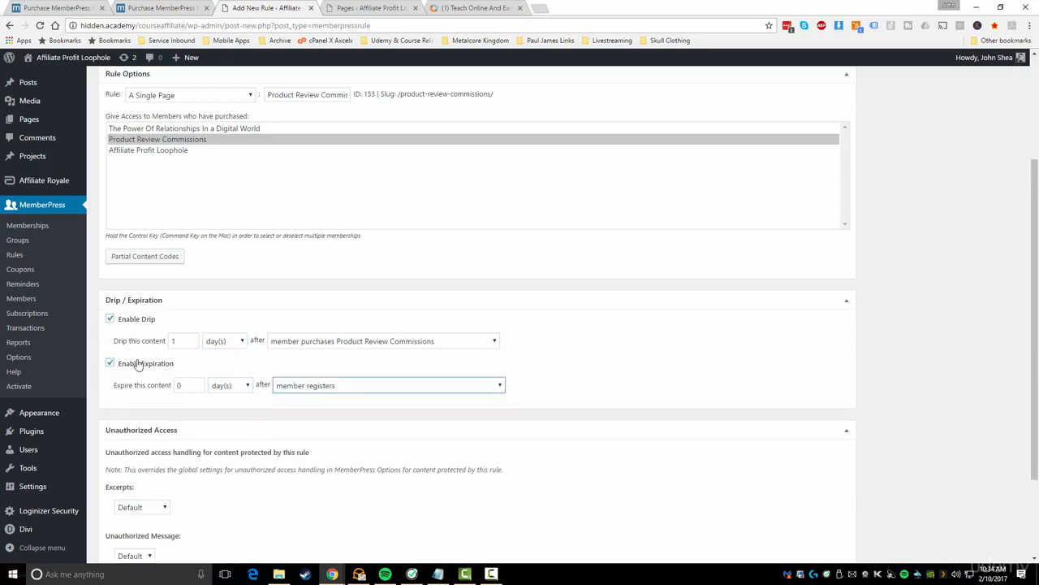
left_click(109, 363)
left_click(109, 318)
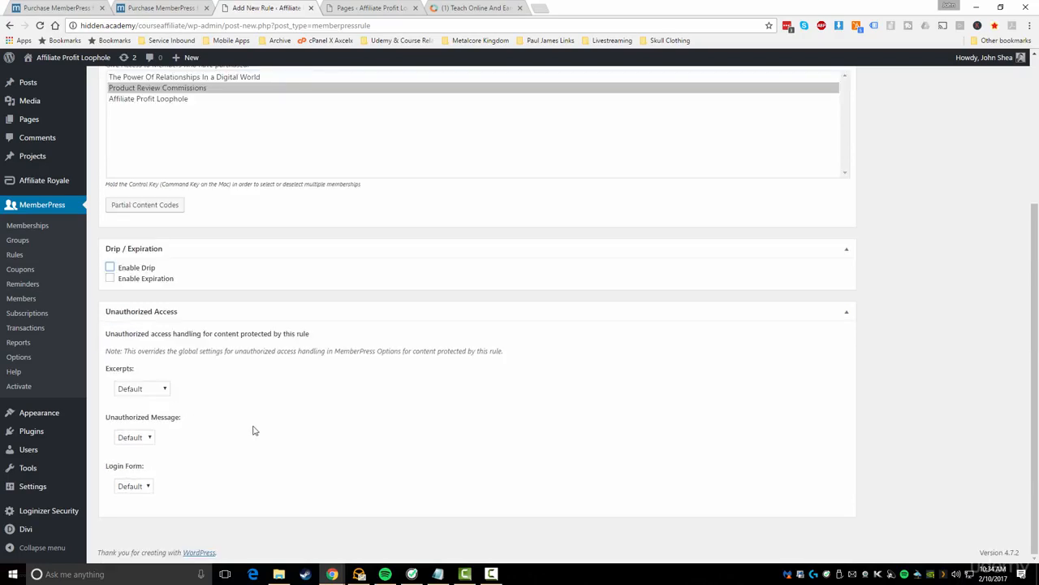
scroll(264, 432, "up", 3)
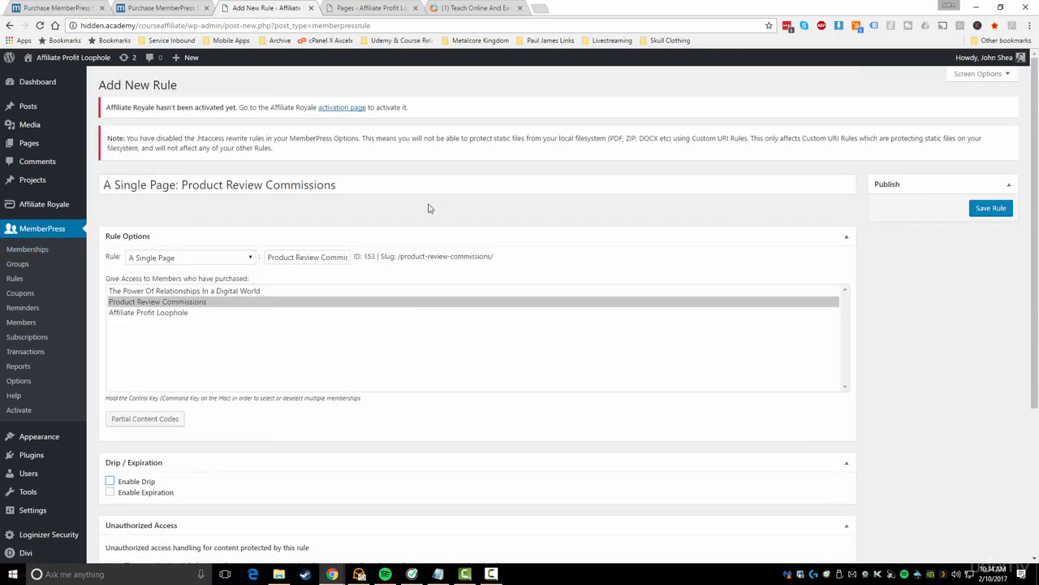
left_click(16, 279)
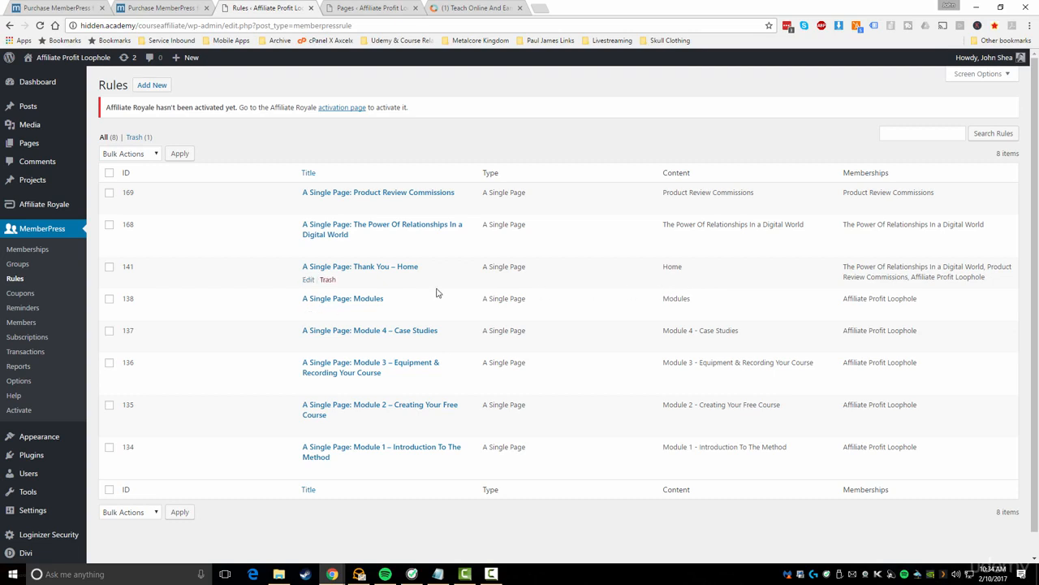
- Open the MemberPress coupons list and examine the existing coupon's code, discount, expiry and the membership it applies to
left_click(33, 297)
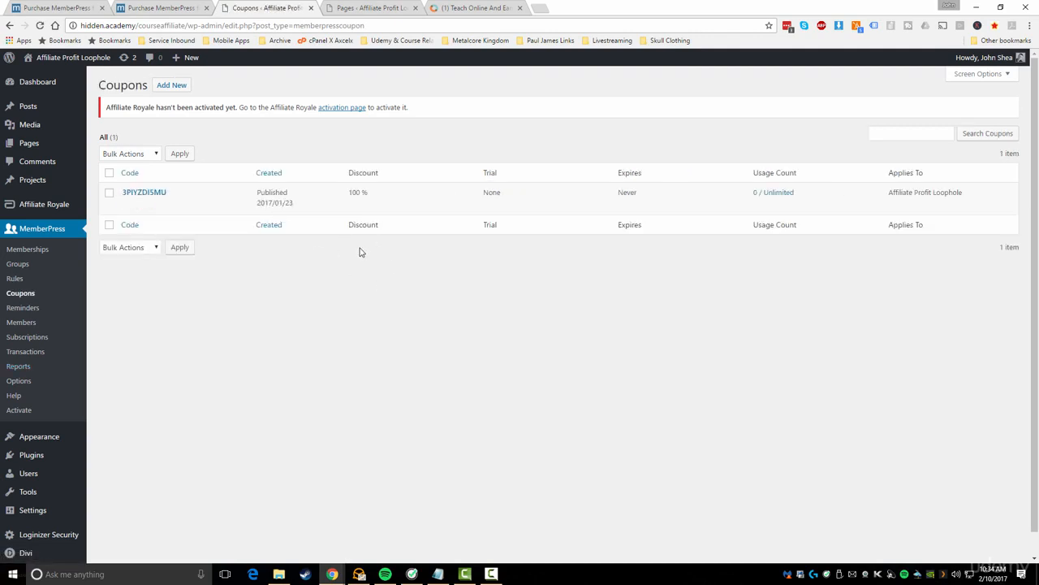
mouse_move(165, 204)
left_click_drag(170, 193, 121, 194)
left_click_drag(351, 192, 367, 193)
left_click_drag(619, 193, 637, 193)
left_click_drag(890, 192, 960, 192)
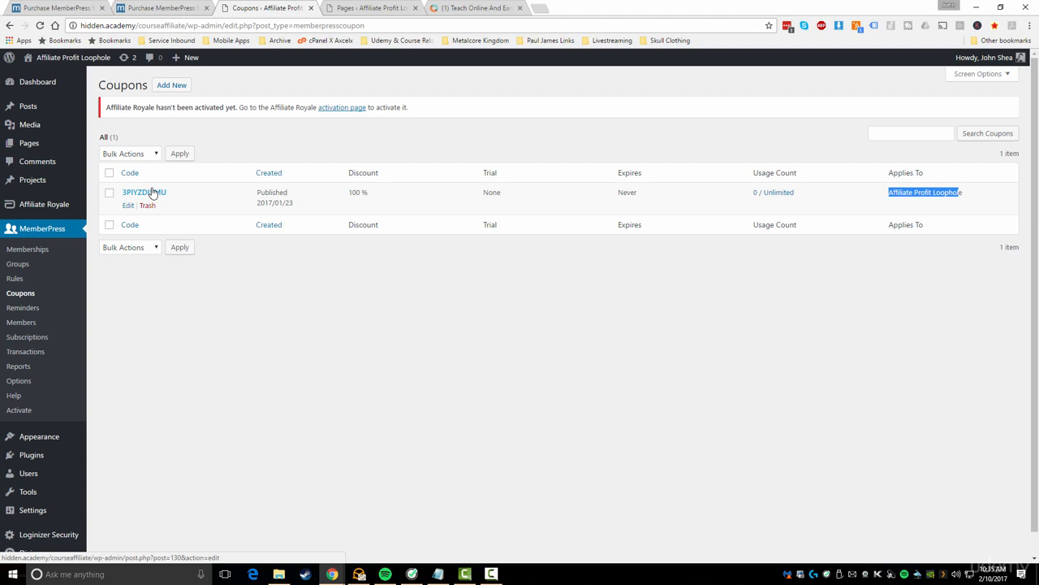
- Open a new coupon form and inspect its discount field and discount type choices, leaving the type at %
left_click(175, 89)
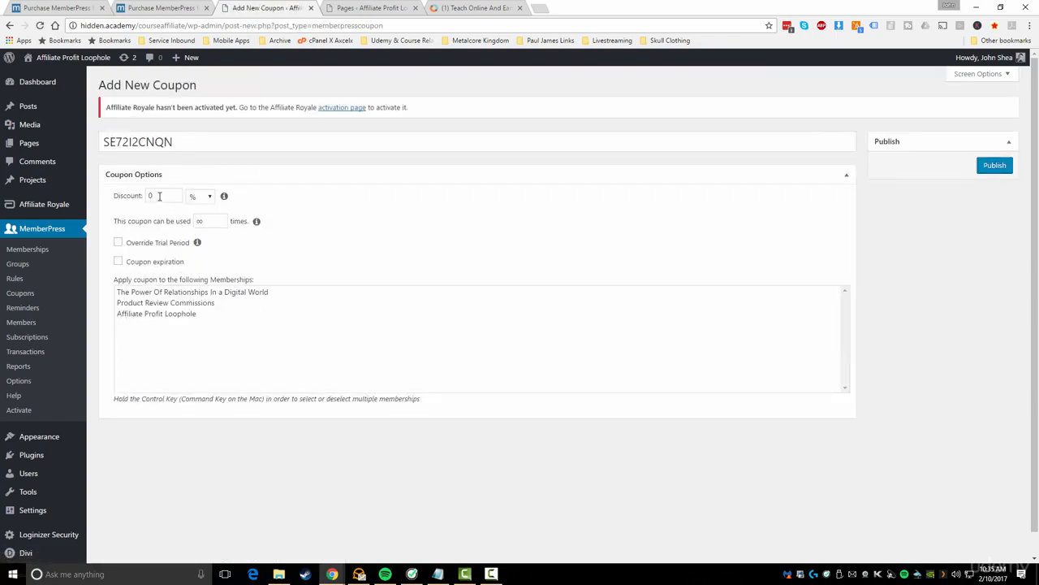
left_click(160, 197)
left_click(201, 197)
left_click(203, 199)
left_click(202, 197)
left_click(209, 208)
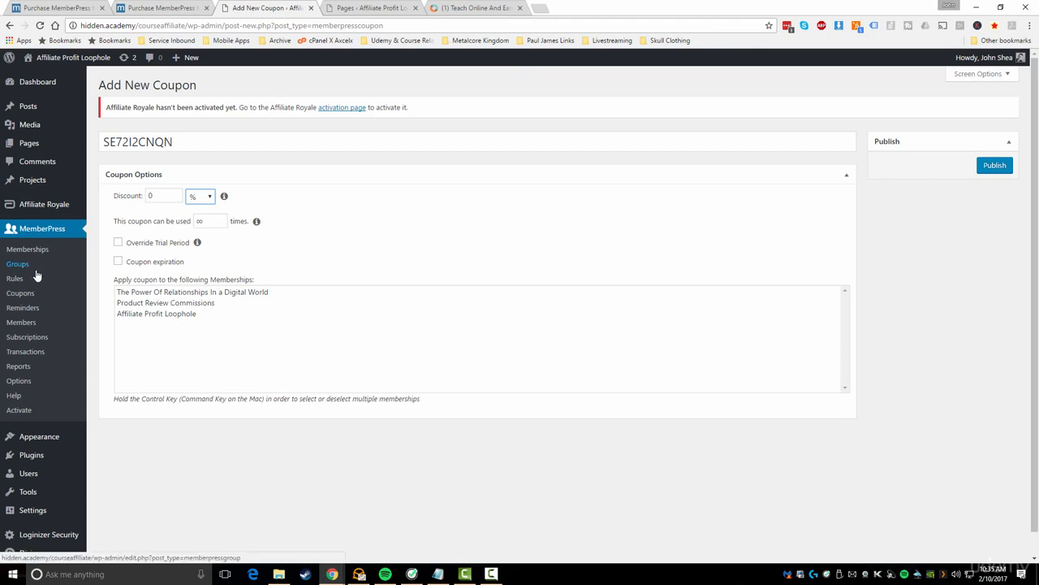
- Return to the coupons list and highlight the existing coupon's code
left_click(30, 294)
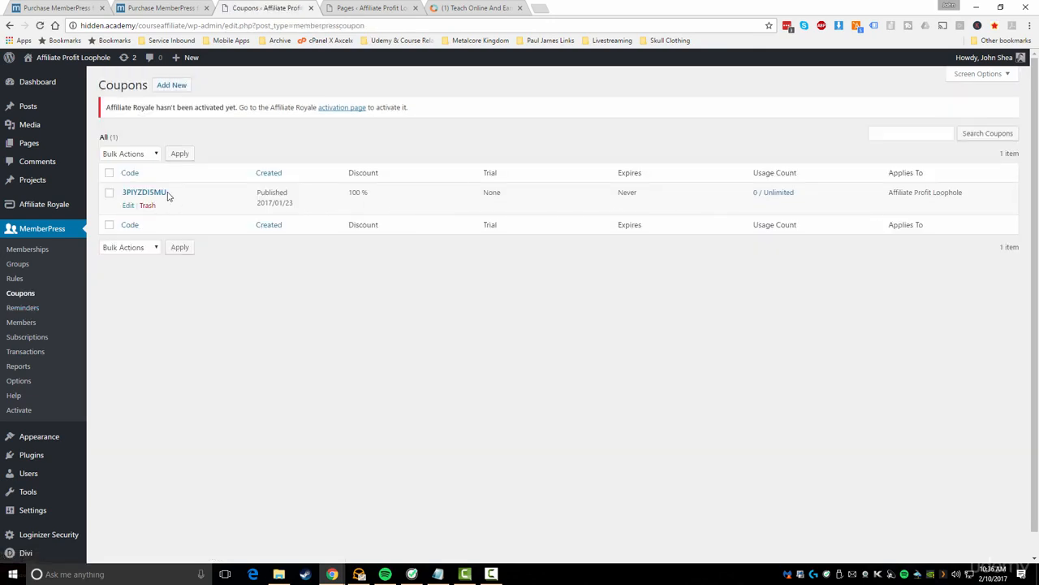
left_click_drag(168, 195, 122, 194)
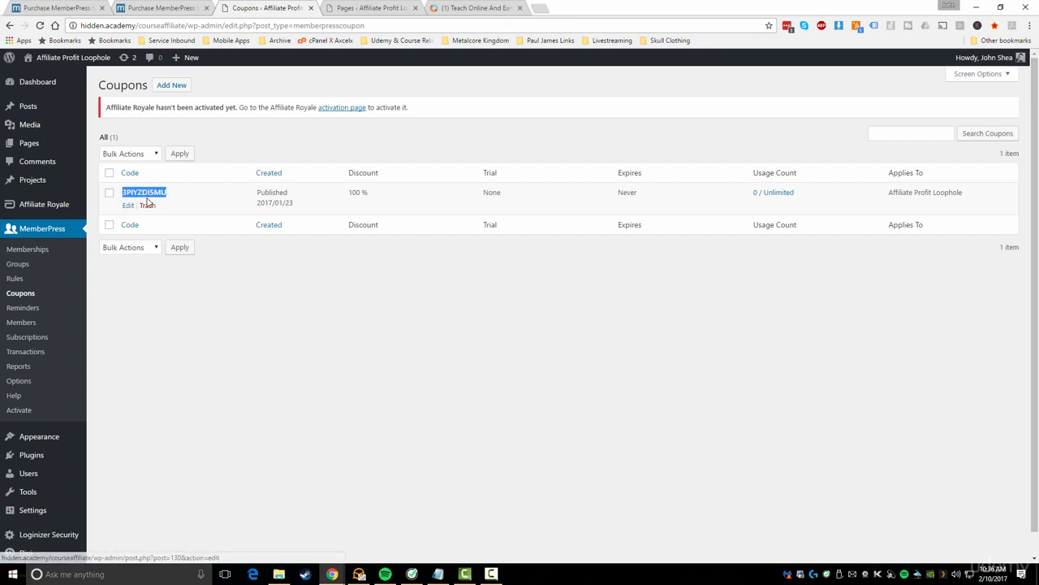